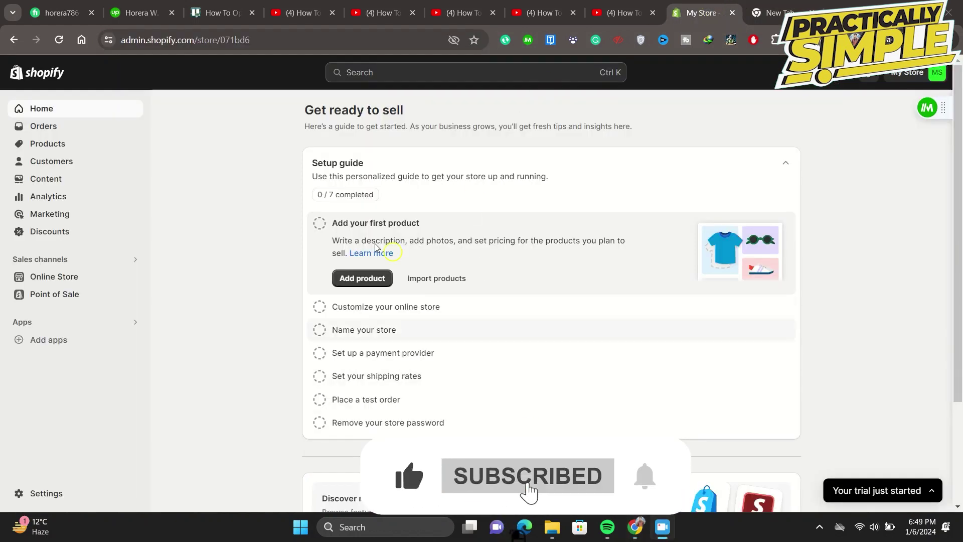
scroll(259, 160, down, 2)
scroll(256, 162, up, 2)
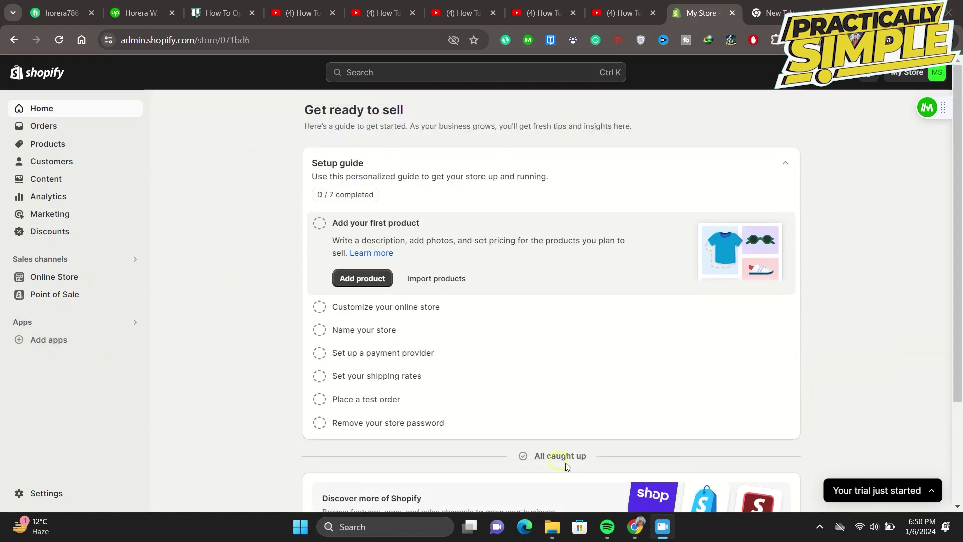
Search the Shopify App Store for 'revoult' and browse the 24 non-Revolut results.
click(48, 341)
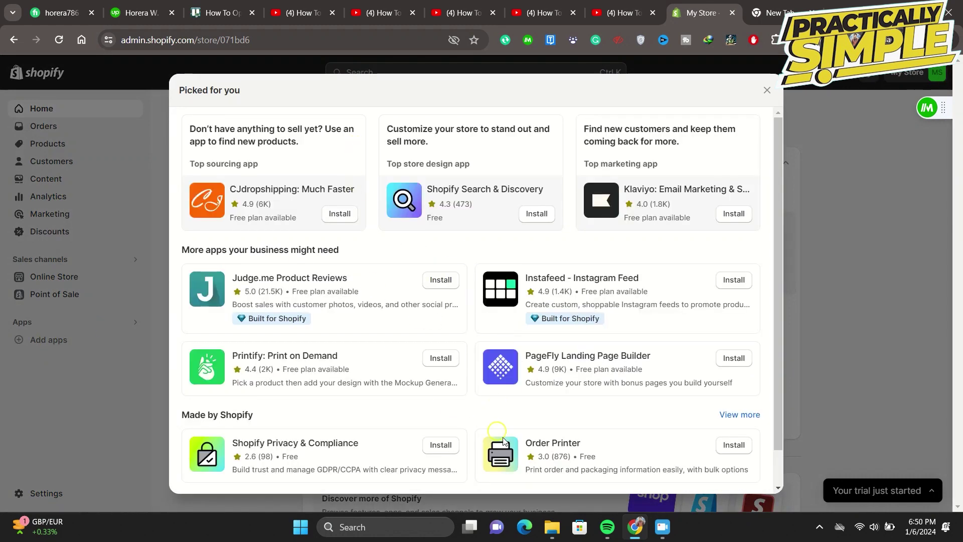
scroll(502, 440, down, 1)
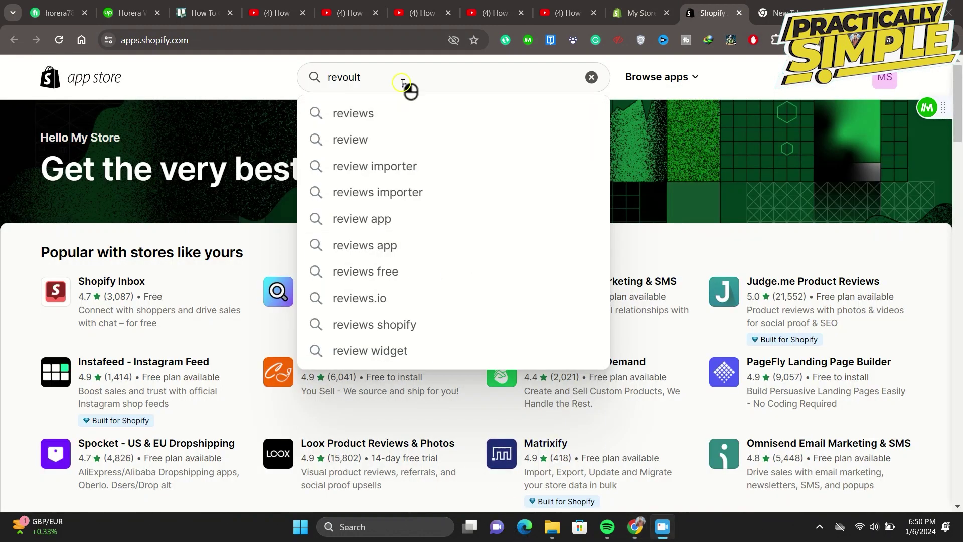
click(403, 85)
key(Return)
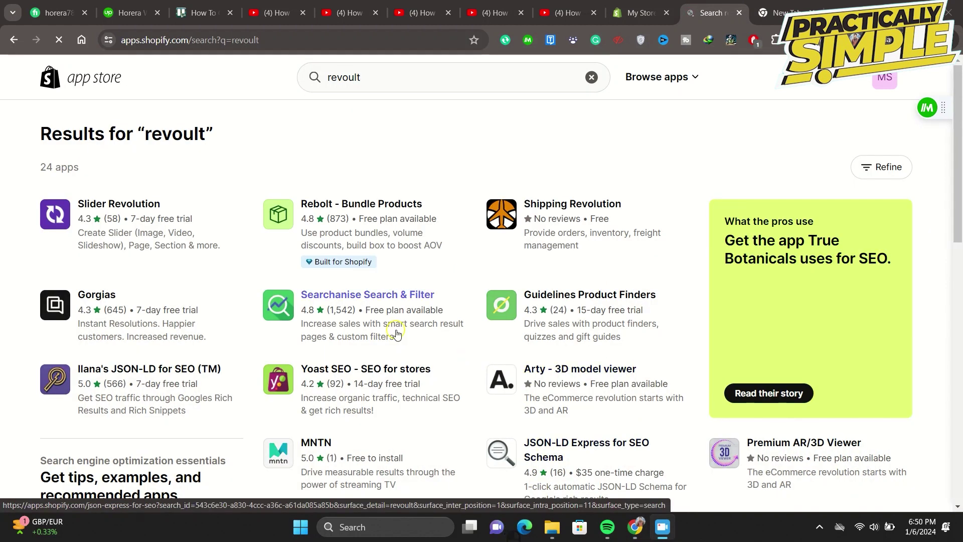
scroll(408, 337, down, 3)
scroll(409, 337, up, 3)
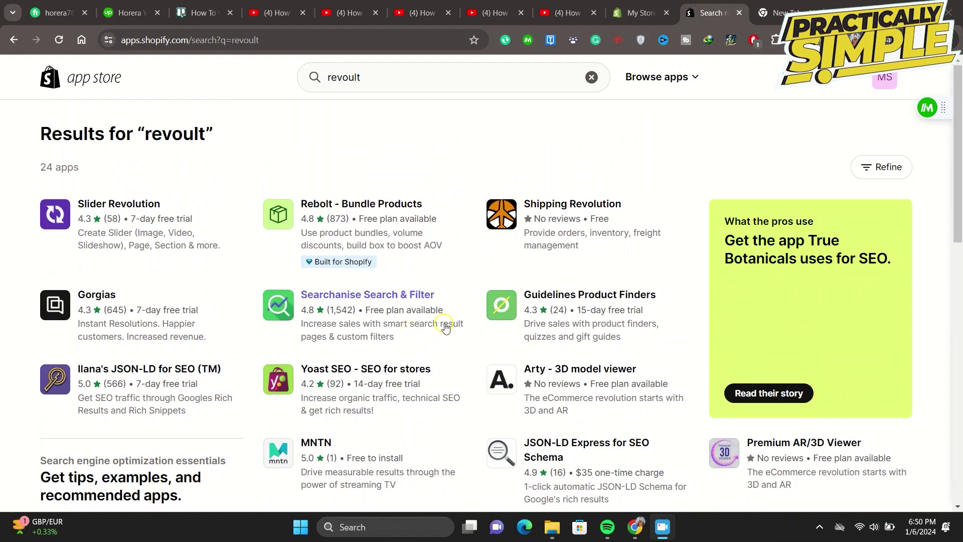
scroll(445, 328, down, 2)
scroll(440, 314, down, 4)
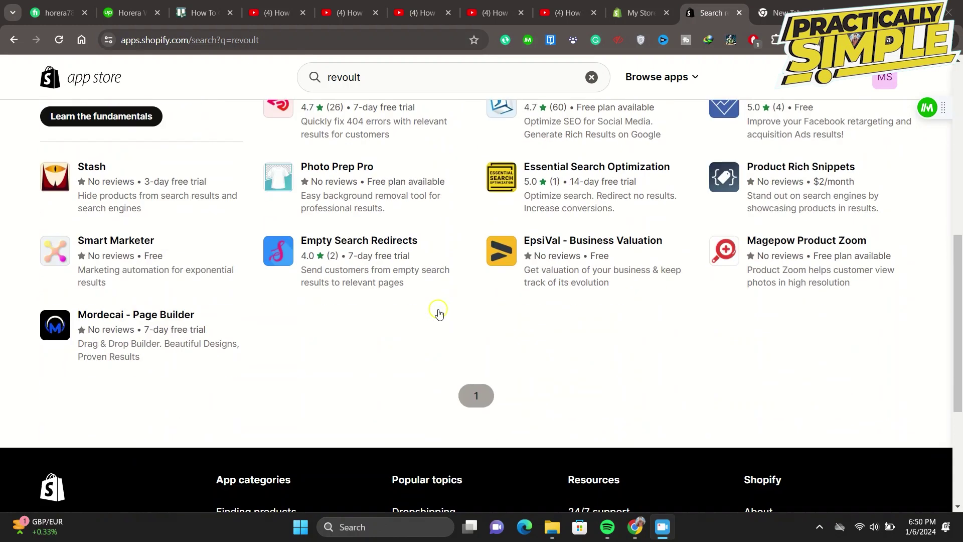
scroll(439, 313, down, 3)
scroll(440, 313, up, 6)
scroll(439, 310, up, 3)
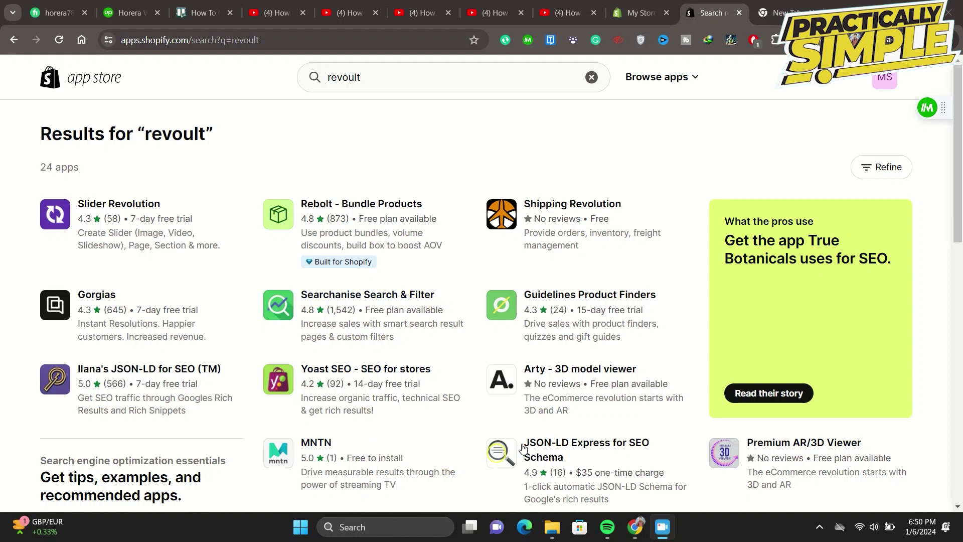
scroll(338, 428, down, 4)
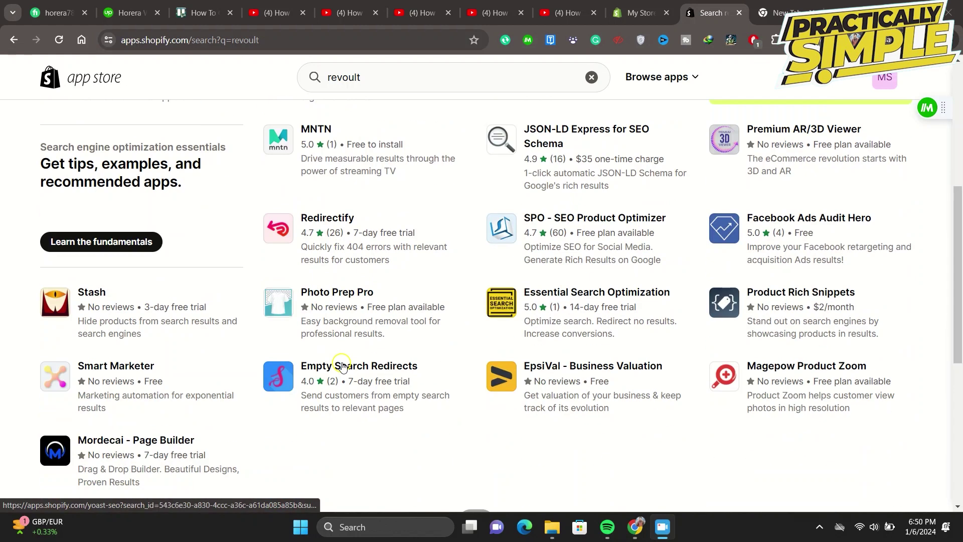
scroll(339, 366, down, 2)
scroll(342, 366, up, 5)
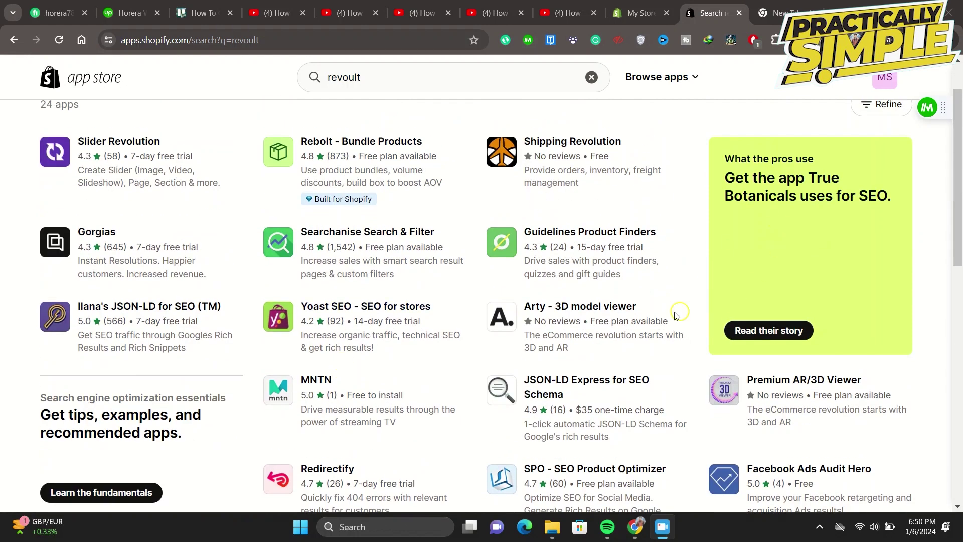
Google 'shopify install revoult' in the new tab to find Revolut's installation guide.
click(774, 13)
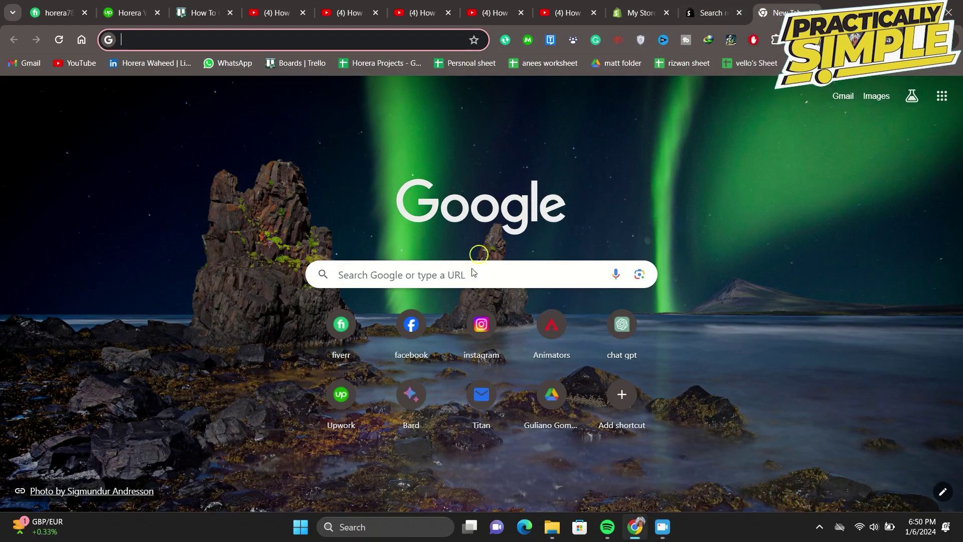
click(713, 16)
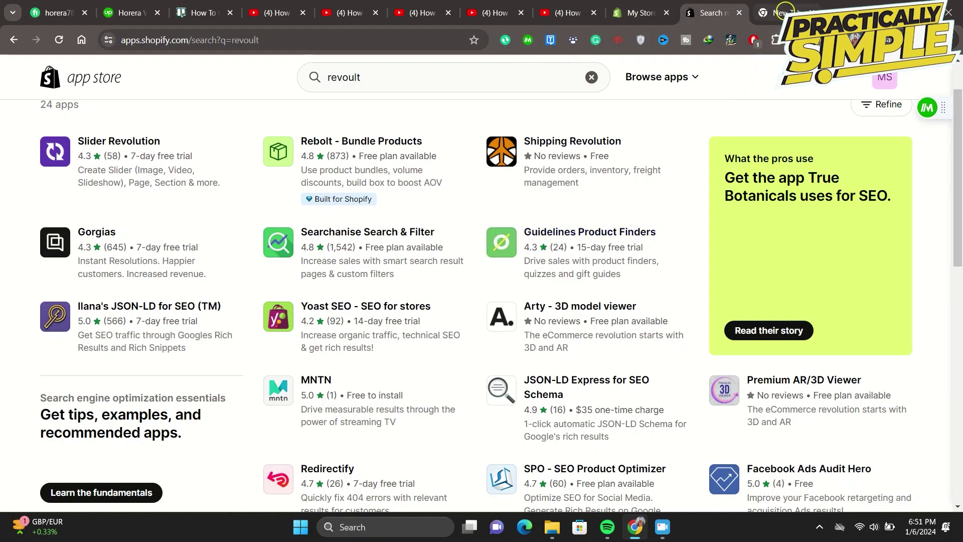
click(775, 13)
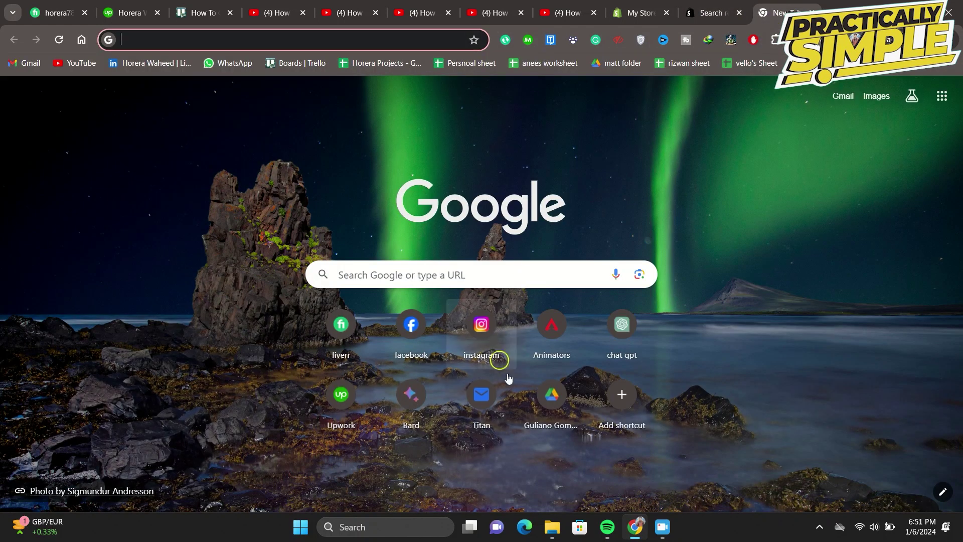
click(417, 275)
text(shopify install revoult)
key(Return)
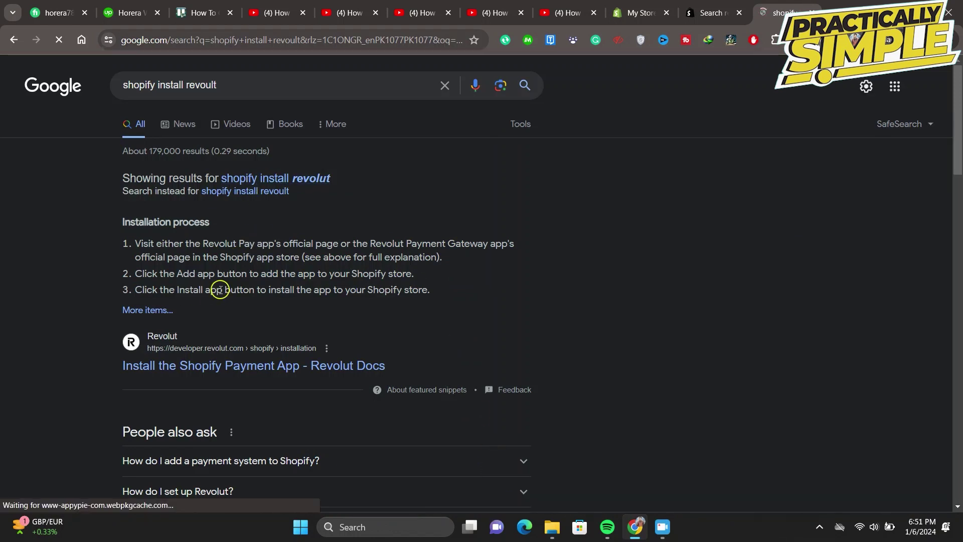
scroll(219, 290, down, 2)
scroll(219, 290, up, 1)
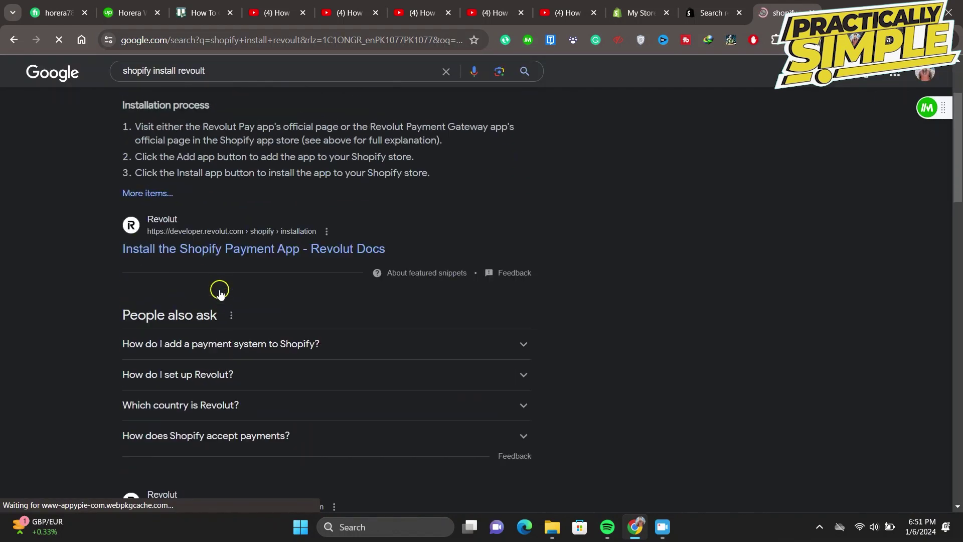
scroll(218, 289, up, 1)
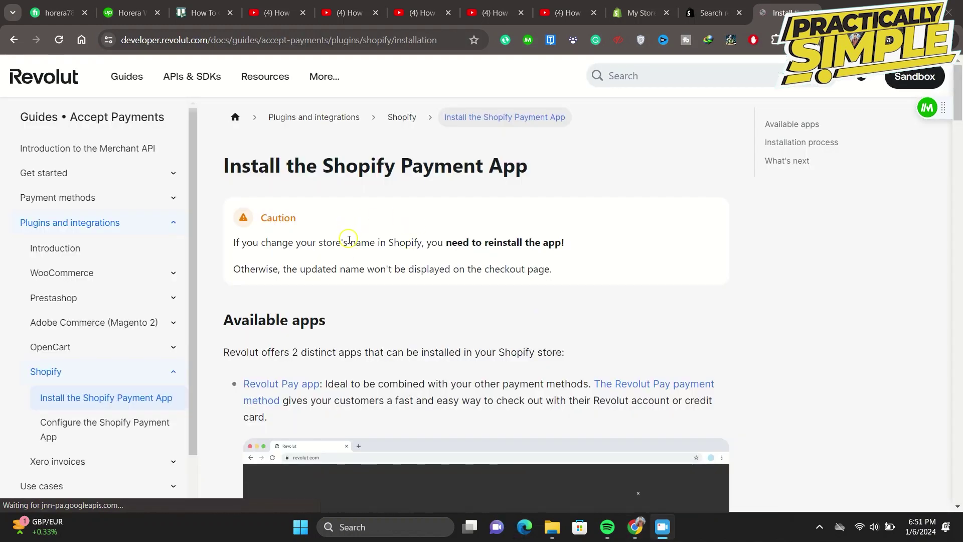
scroll(349, 241, down, 2)
scroll(343, 241, up, 2)
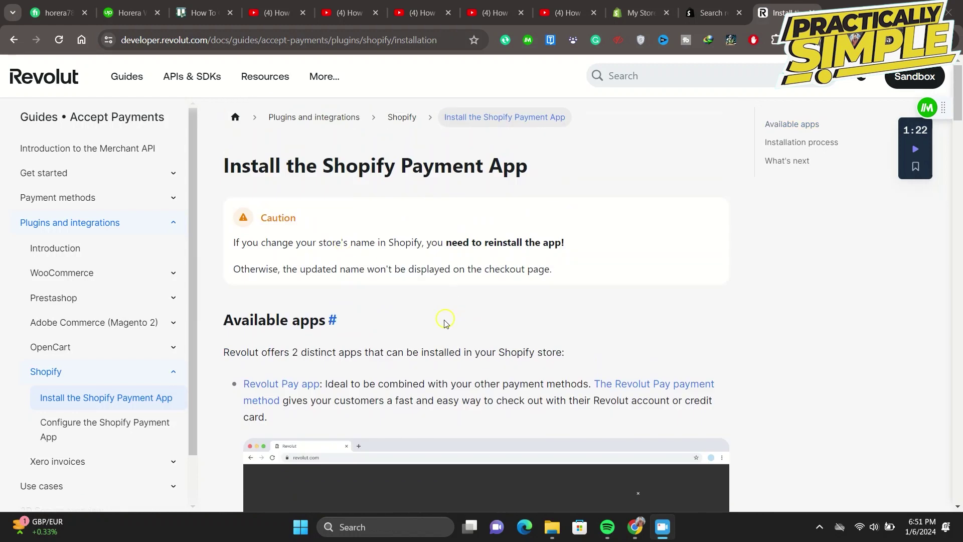
scroll(419, 311, down, 2)
scroll(419, 312, down, 2)
scroll(419, 314, down, 3)
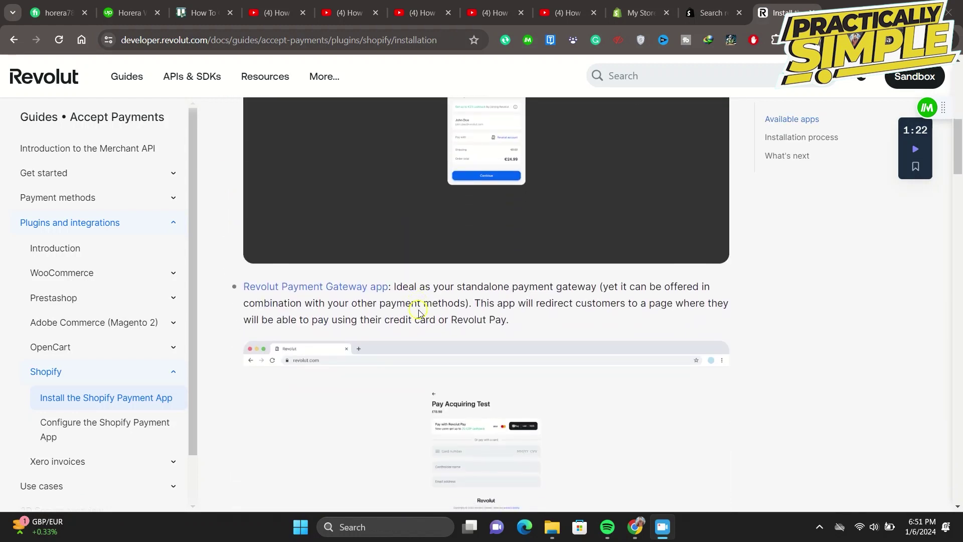
scroll(419, 312, down, 2)
scroll(420, 312, up, 1)
scroll(419, 311, up, 3)
scroll(419, 311, up, 3)
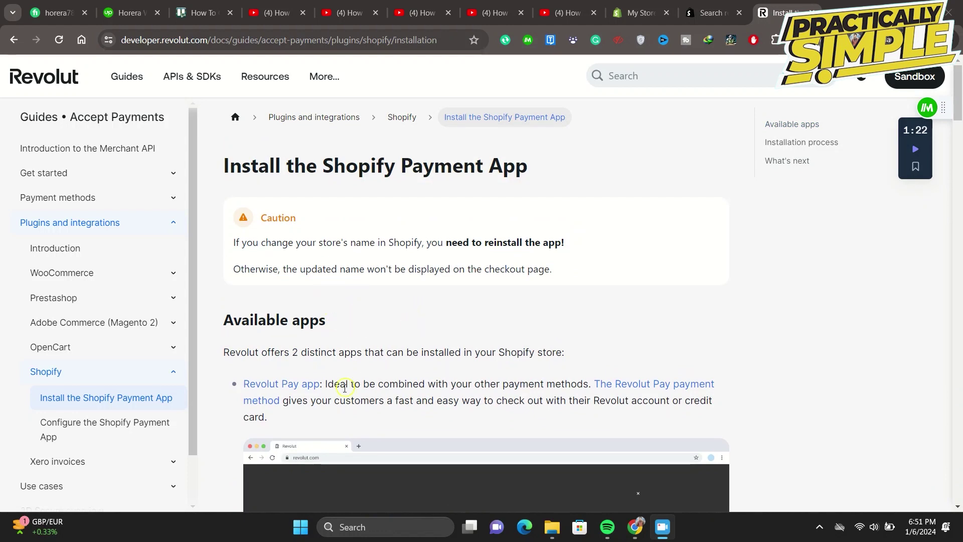
scroll(361, 338, down, 3)
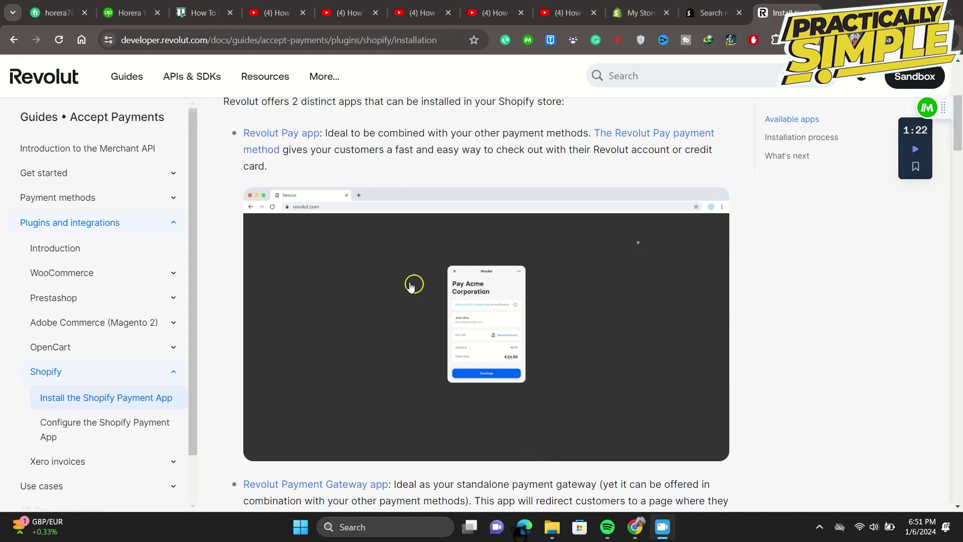
scroll(99, 299, up, 2)
scroll(579, 387, down, 5)
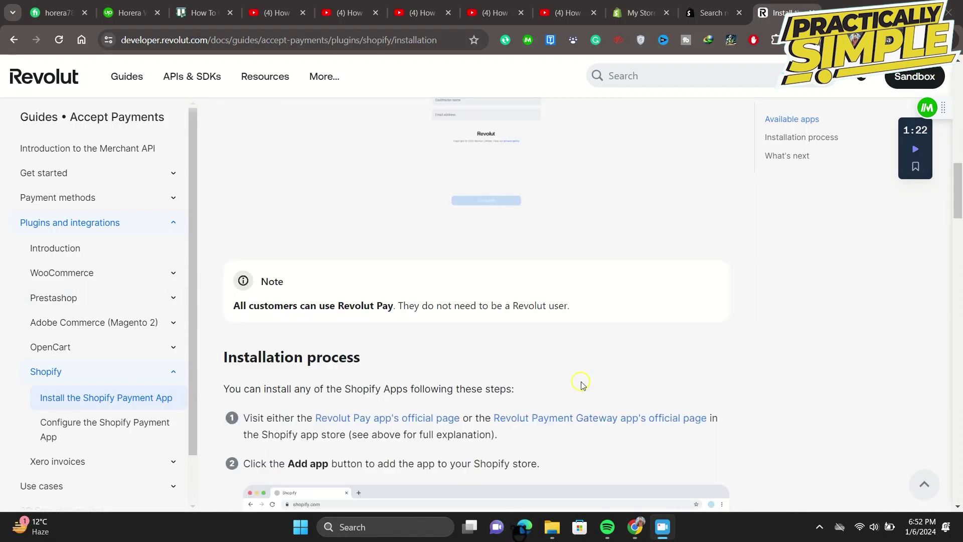
Open the Revolut Payment Gateway's official App Store page from the Revolut docs guide.
click(581, 357)
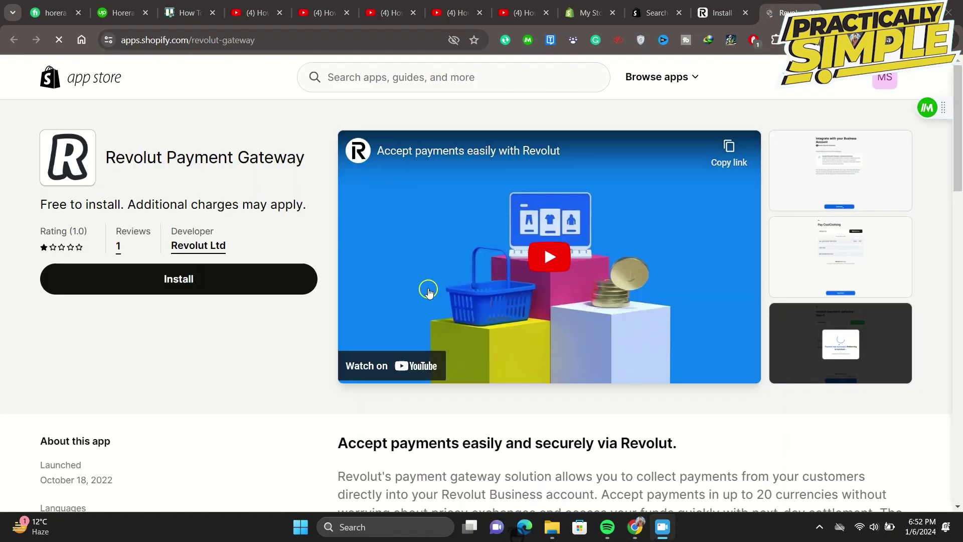
scroll(390, 307, down, 2)
scroll(385, 322, up, 2)
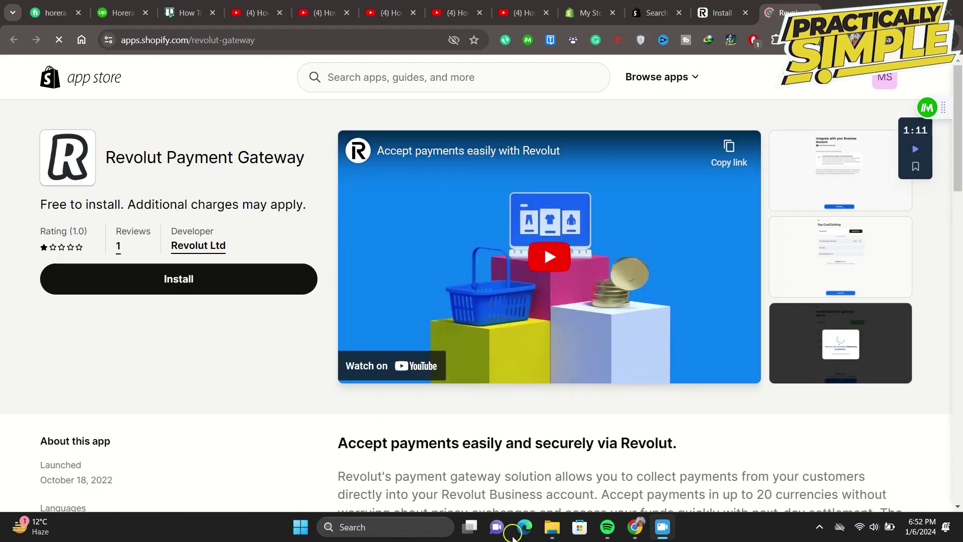
Install the Revolut Payment Gateway app from its App Store listing.
click(253, 287)
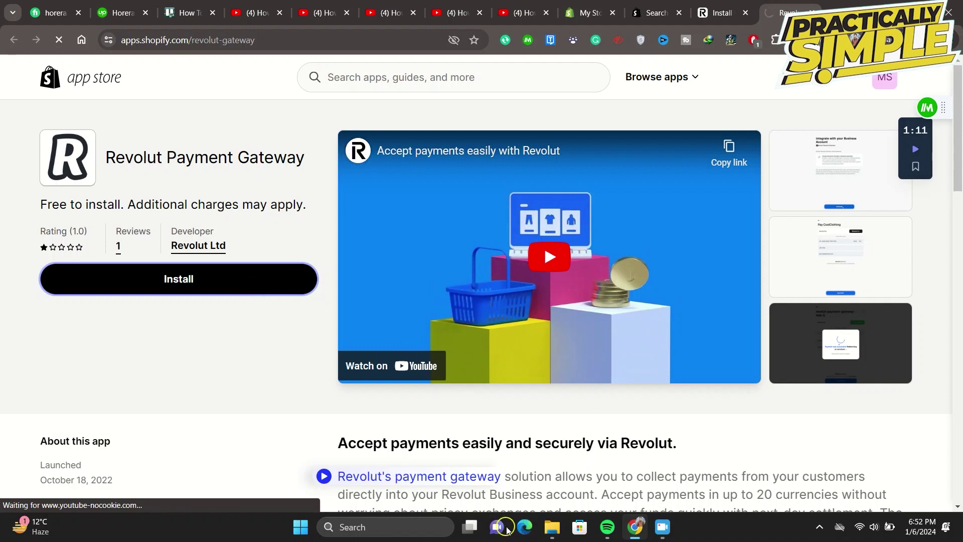
scroll(545, 255, down, 3)
scroll(545, 256, up, 3)
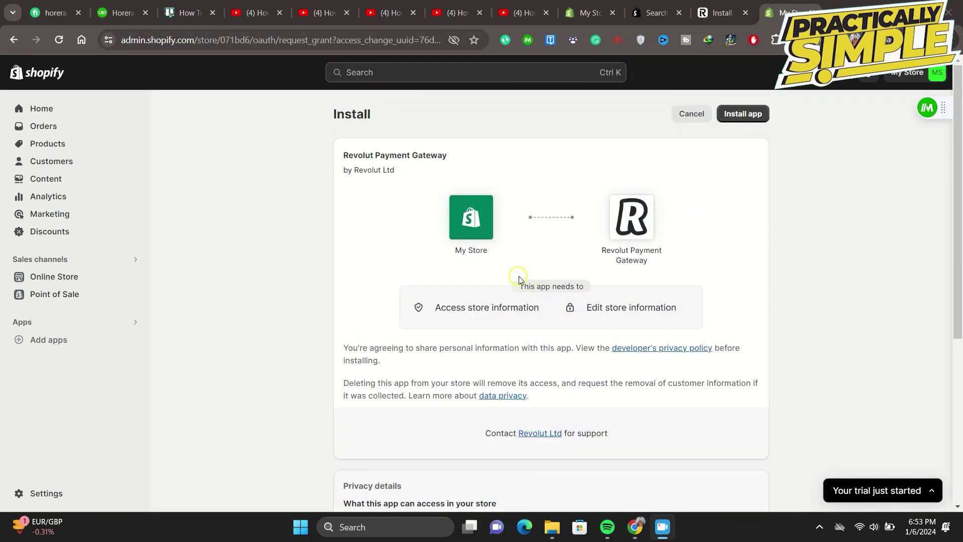
scroll(490, 327, down, 3)
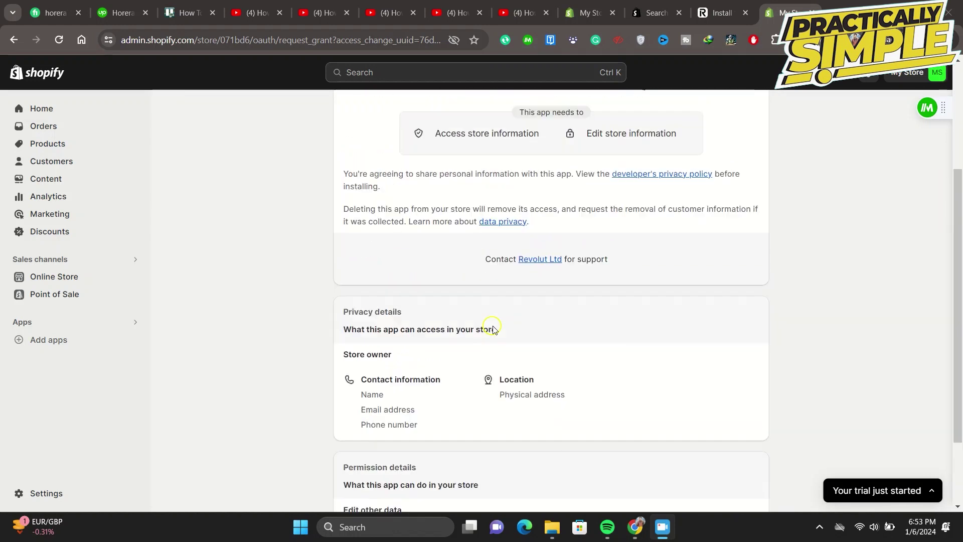
scroll(602, 324, up, 3)
Approve the Revolut Payment Gateway's access to My Store with Install app.
click(744, 114)
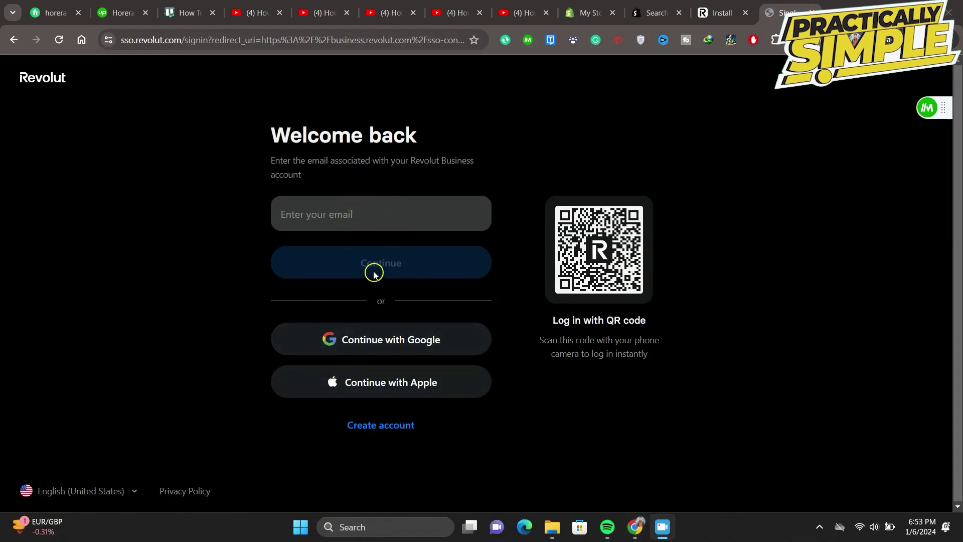
Abandon the Google sign-in, return to the My Store tab and dismiss Picked for you.
click(385, 343)
click(710, 344)
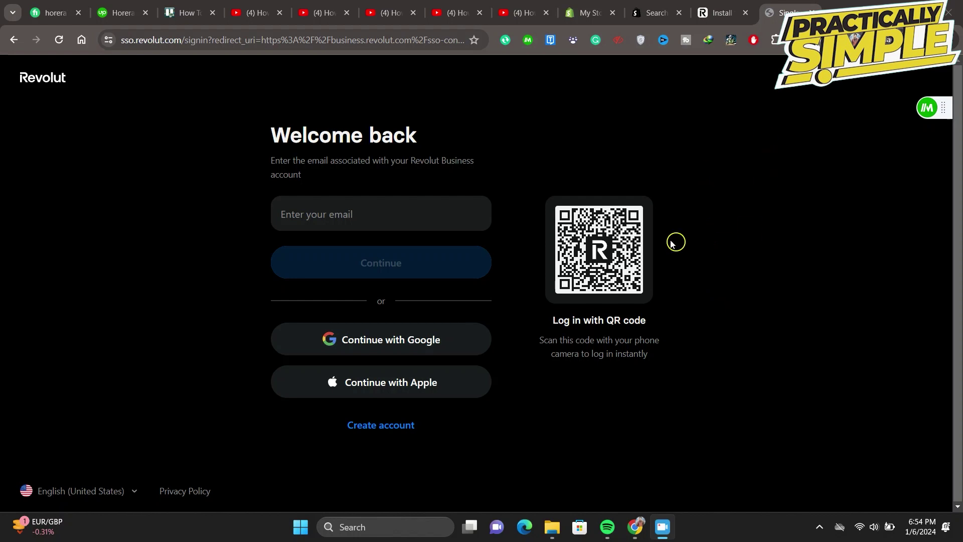
click(652, 13)
click(588, 13)
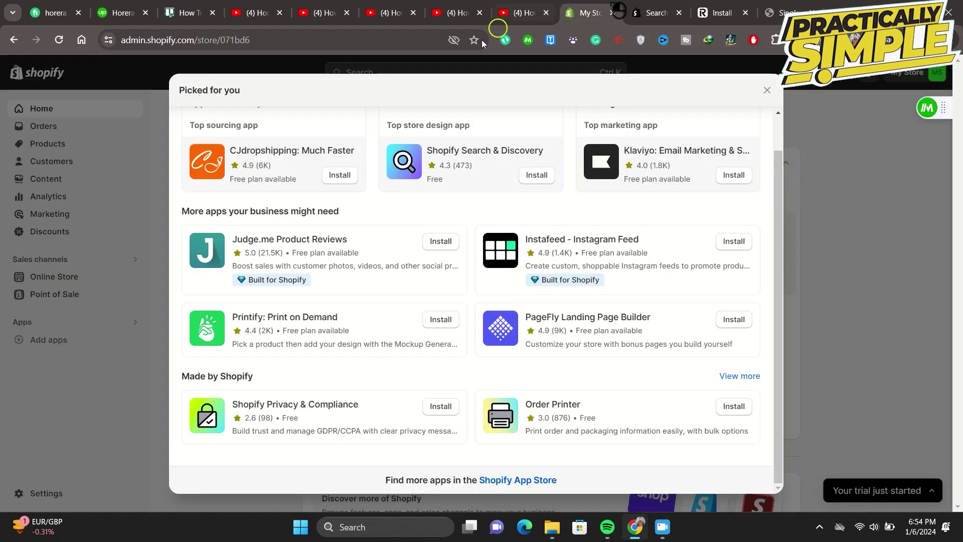
click(766, 92)
scroll(647, 256, down, 2)
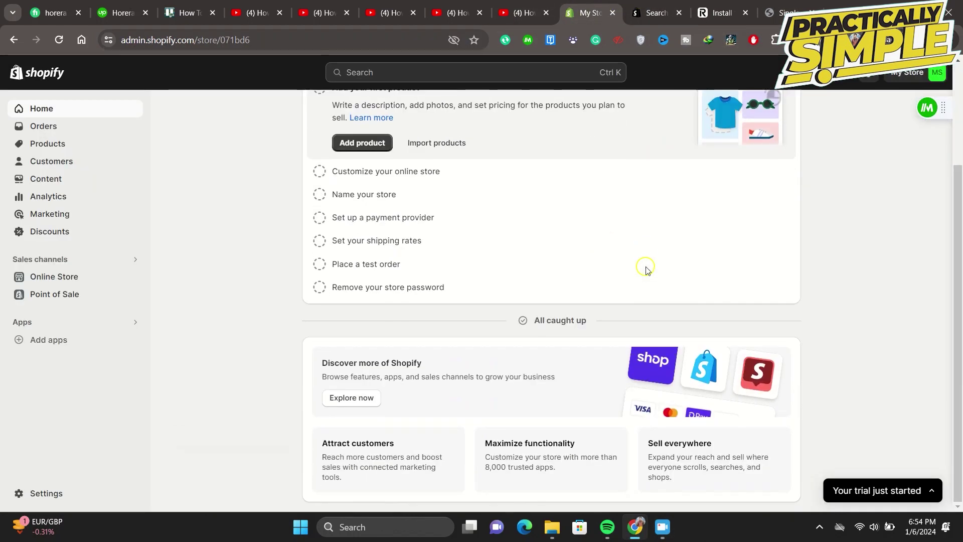
scroll(636, 269, up, 2)
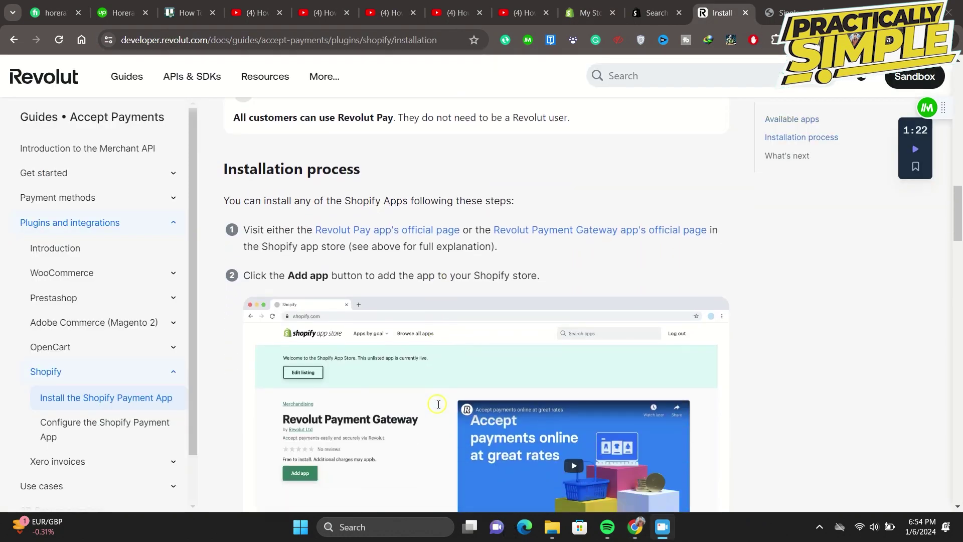
scroll(437, 404, up, 2)
scroll(332, 324, up, 1)
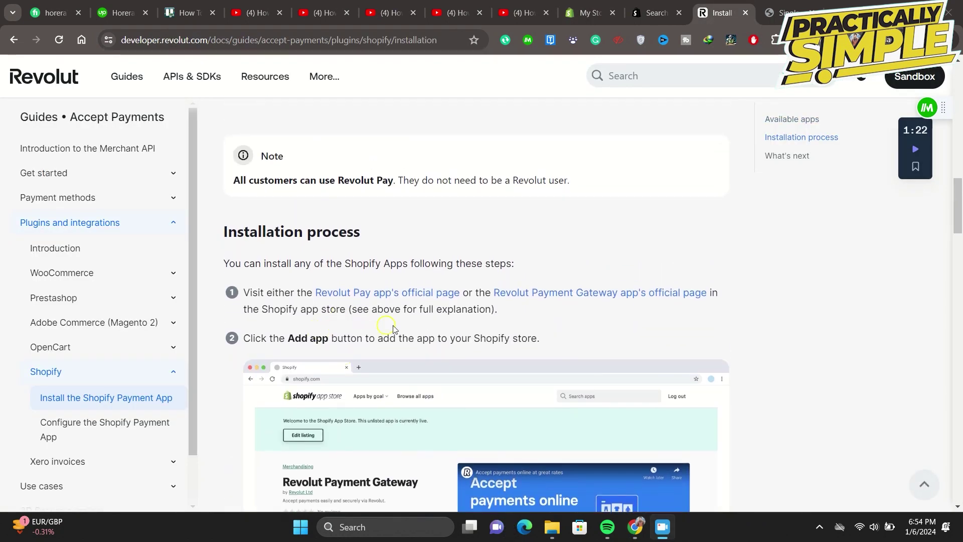
scroll(391, 329, down, 2)
scroll(458, 341, down, 2)
scroll(542, 274, down, 3)
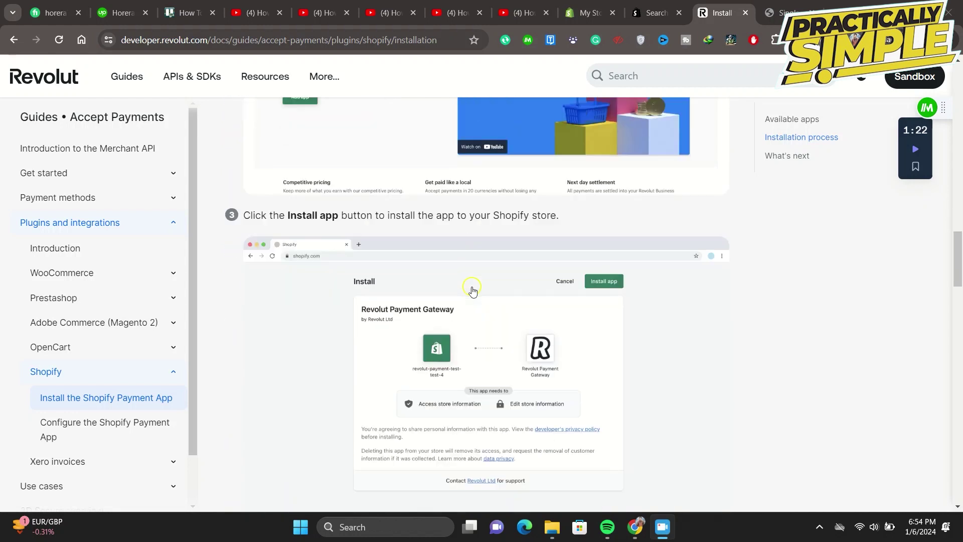
scroll(471, 286, up, 1)
scroll(471, 285, up, 2)
scroll(472, 289, down, 1)
scroll(472, 289, down, 1)
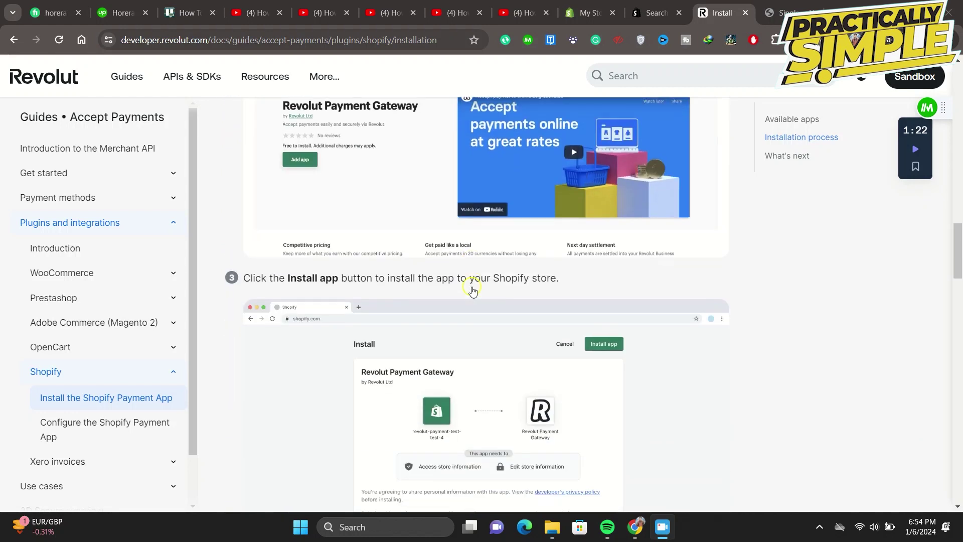
scroll(471, 290, down, 1)
scroll(428, 235, down, 1)
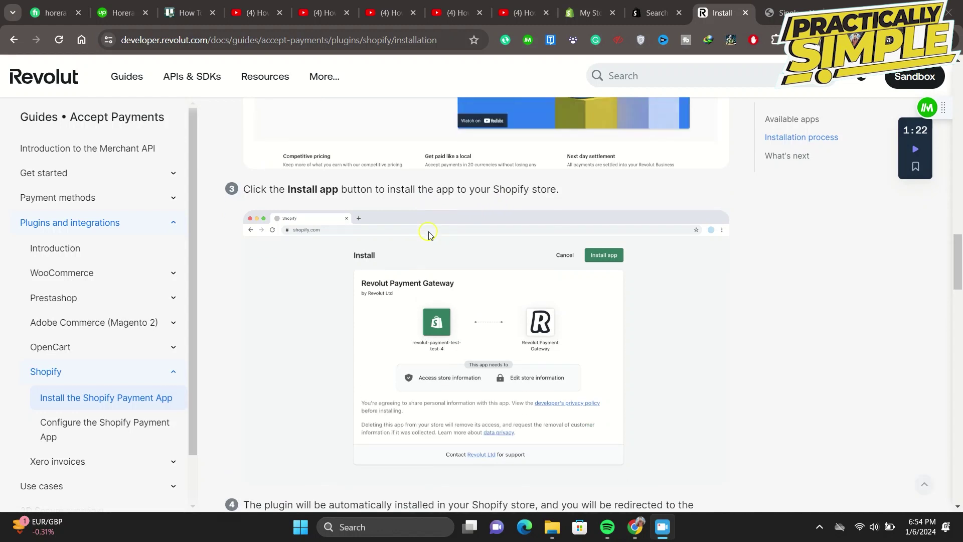
scroll(427, 234, up, 3)
scroll(428, 234, up, 1)
scroll(428, 235, down, 1)
scroll(428, 235, down, 4)
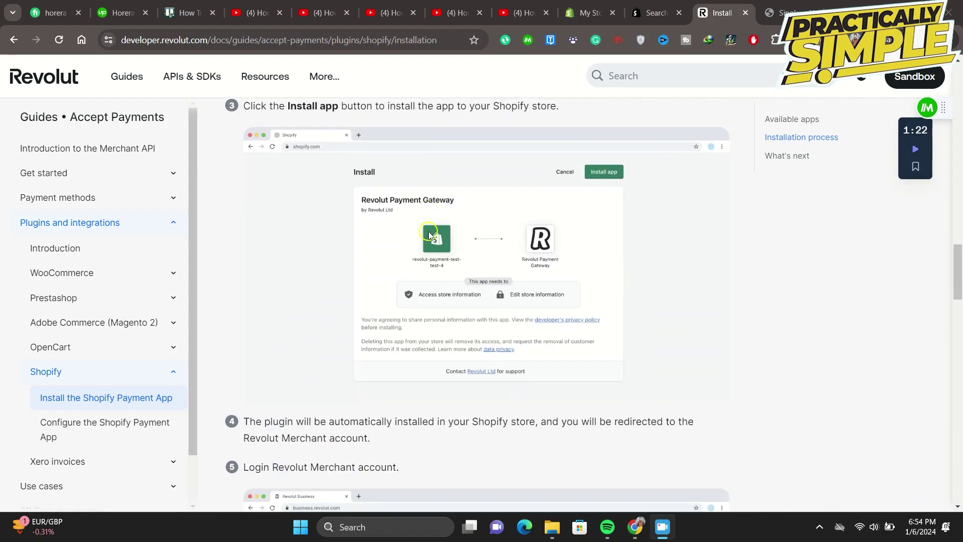
scroll(428, 235, down, 2)
scroll(428, 234, down, 1)
scroll(429, 235, down, 1)
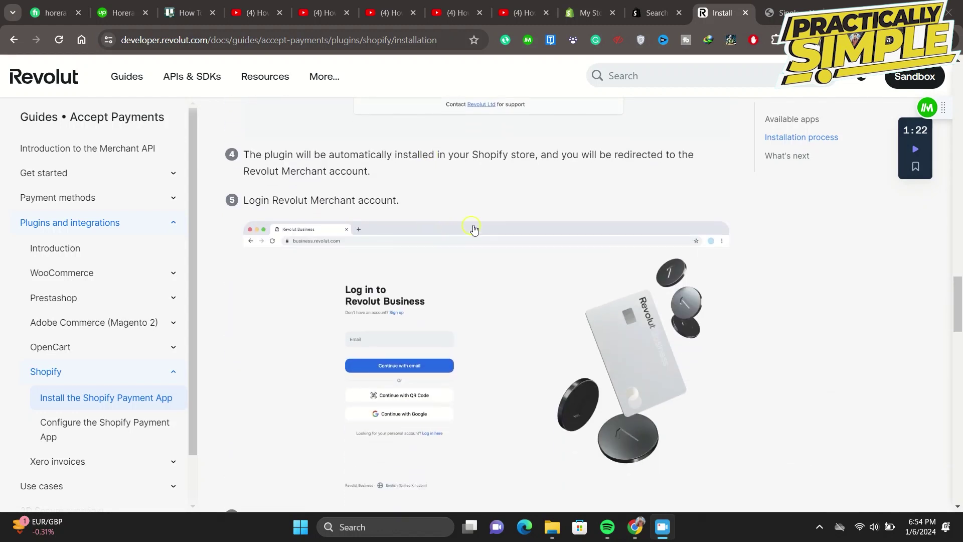
scroll(432, 236, down, 2)
scroll(450, 238, down, 3)
scroll(450, 239, down, 1)
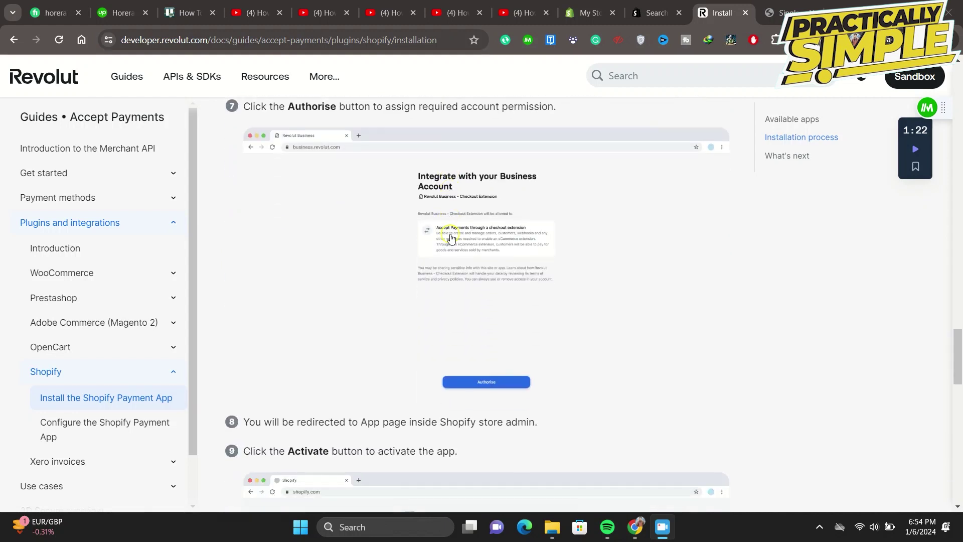
scroll(450, 238, down, 1)
scroll(450, 238, down, 2)
scroll(450, 238, down, 1)
scroll(451, 238, up, 1)
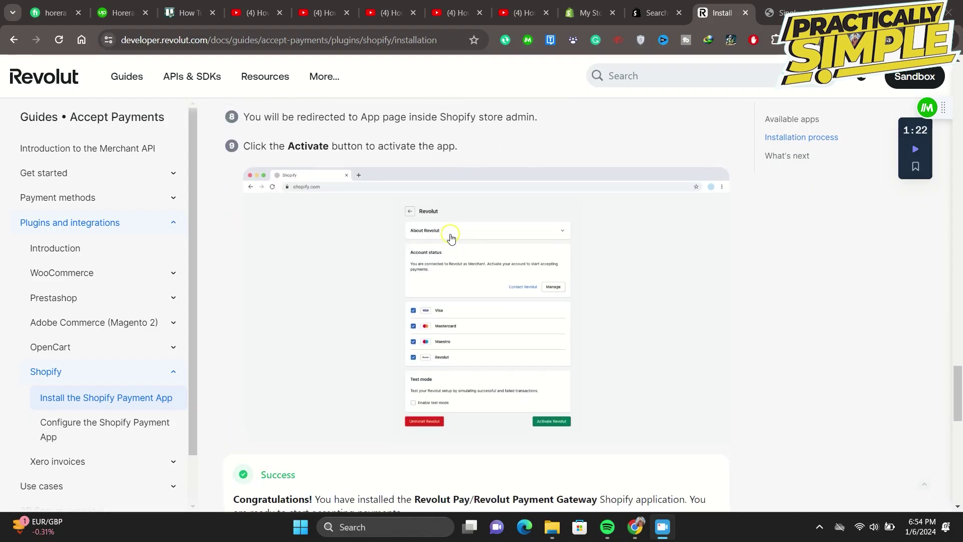
scroll(399, 209, down, 1)
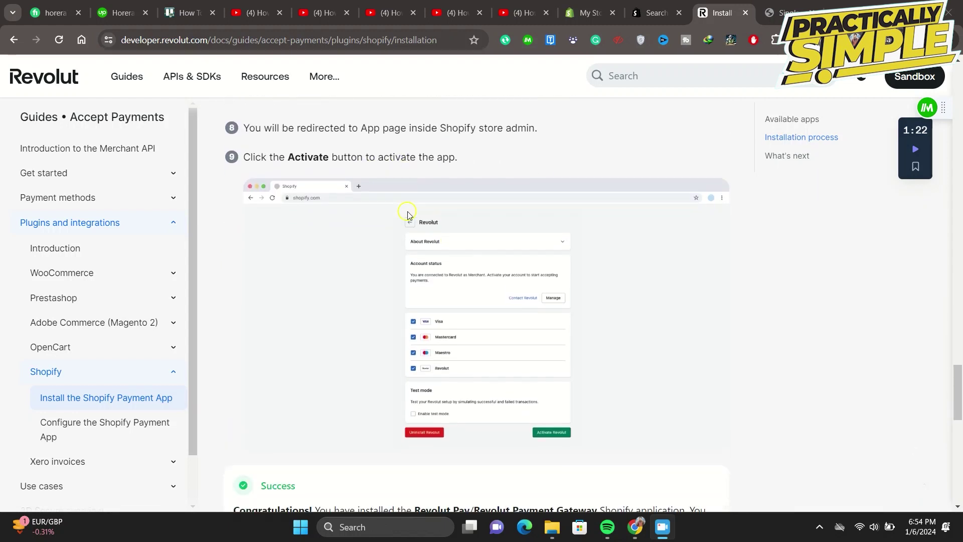
scroll(407, 215, down, 4)
scroll(406, 215, down, 2)
scroll(407, 214, up, 5)
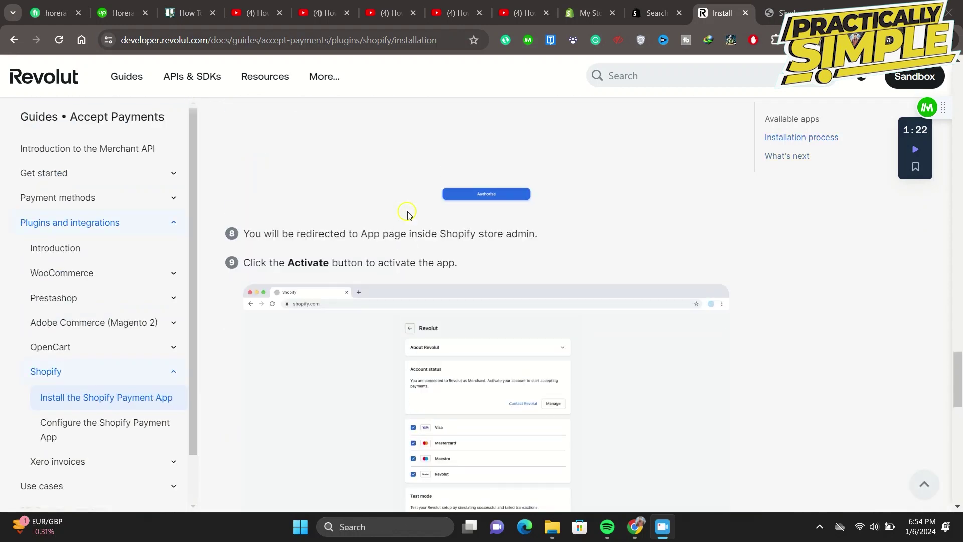
scroll(407, 214, up, 5)
scroll(407, 215, up, 5)
scroll(407, 215, up, 5)
scroll(407, 215, down, 5)
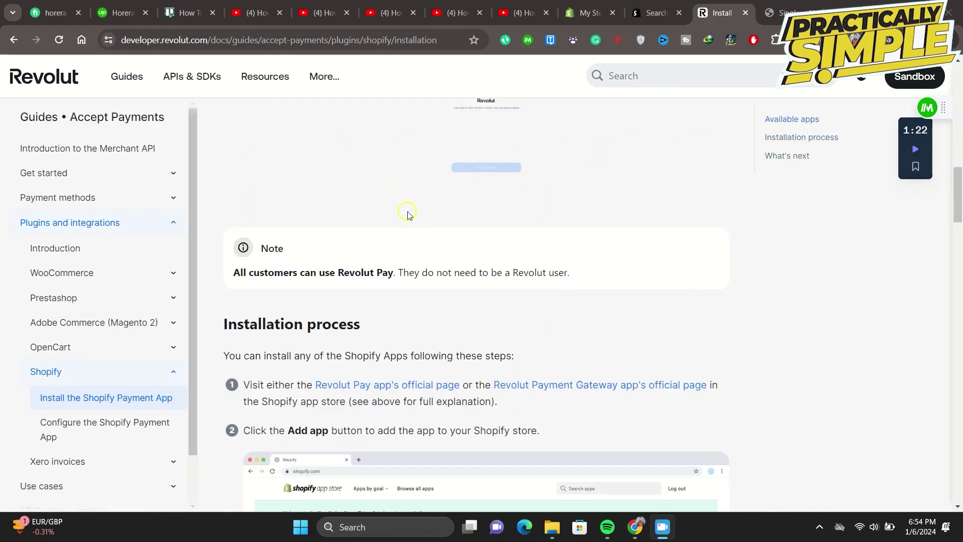
scroll(407, 214, down, 5)
scroll(407, 214, down, 5)
scroll(595, 416, down, 2)
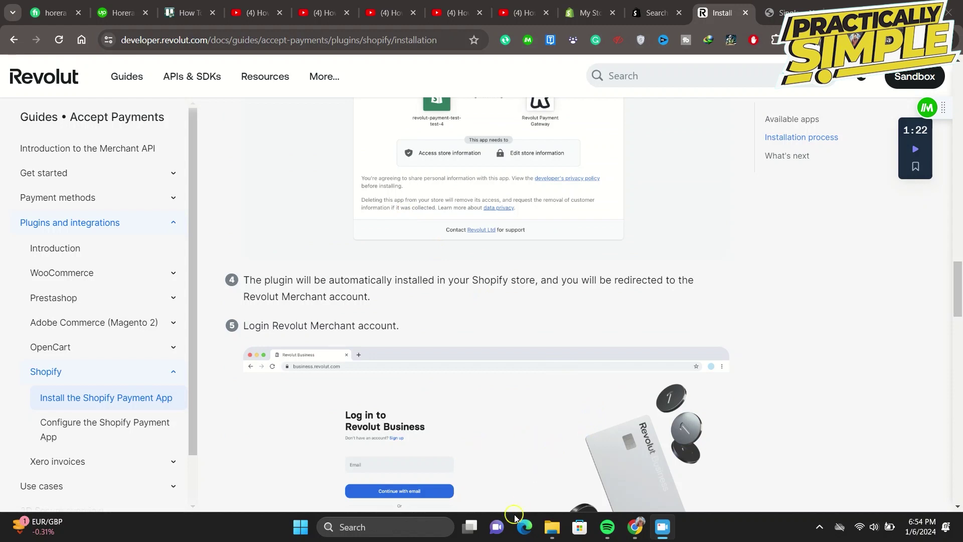